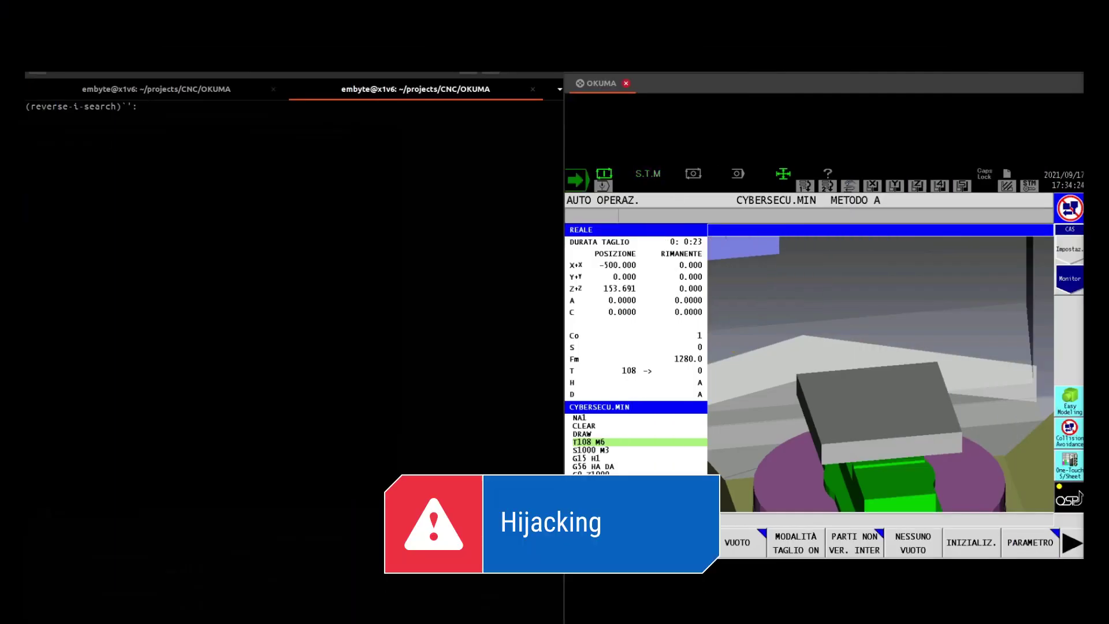
pyautogui.write('nc -C 10.199.4.97 8046')
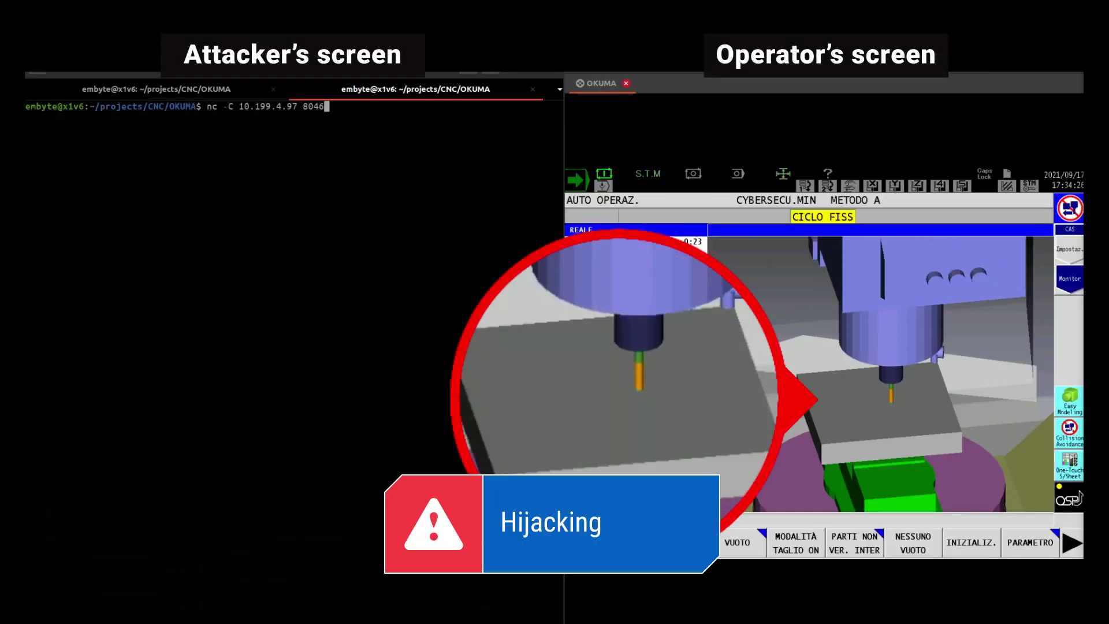
# - Send 2|1|5 via netcat to set common variable 1 to 5, then end the session
pyautogui.press('Return')
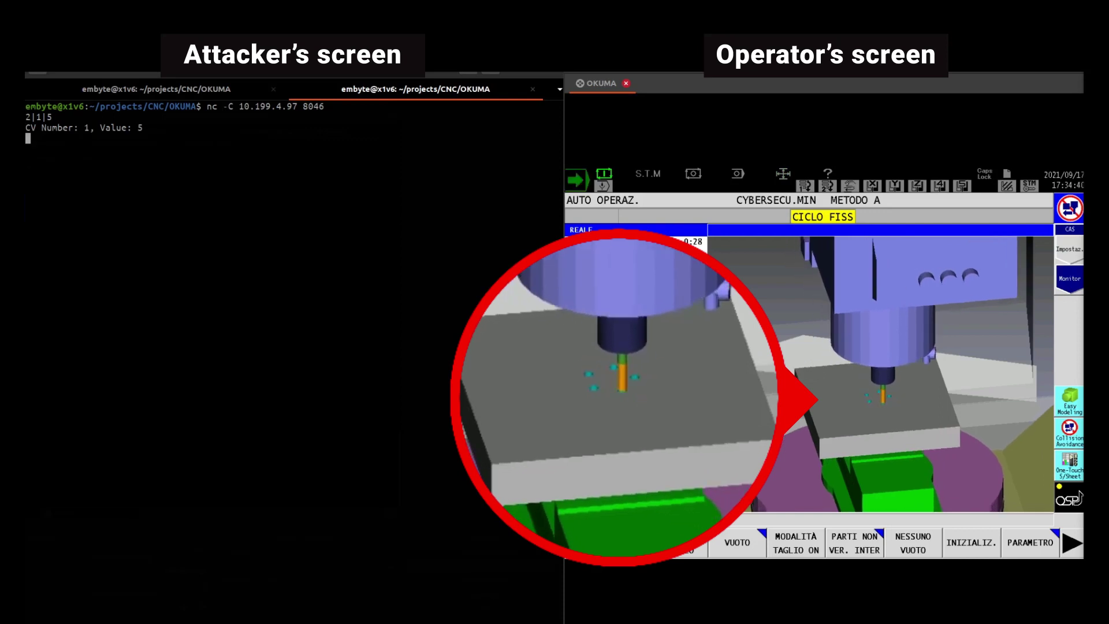
pyautogui.hotkey('ctrl', 'c')
pyautogui.write('nc -C 10.199.4.97 8046')
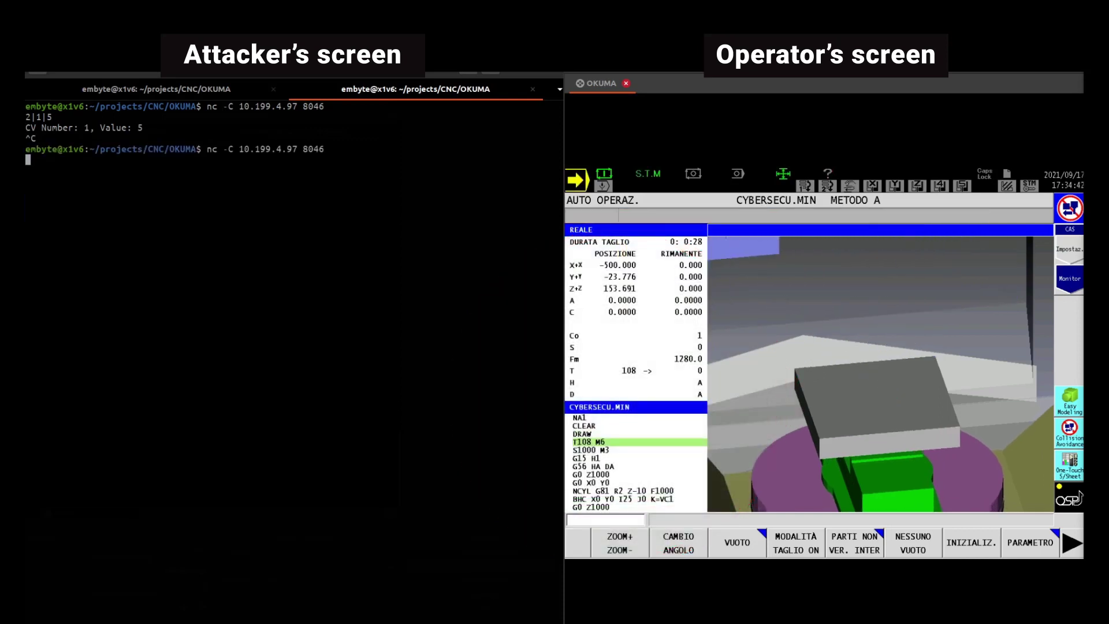